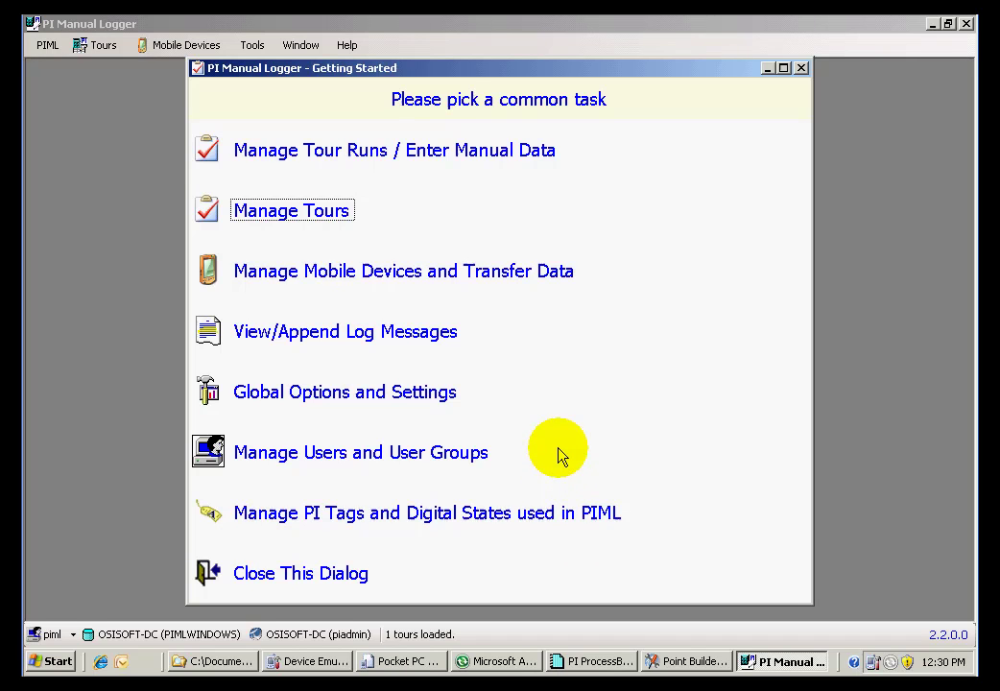
Step: Open the Experiment Results tour from the Tour List to show its configuration and ExpRes tag
{"action": "left_click", "coordinate": [338, 215]}
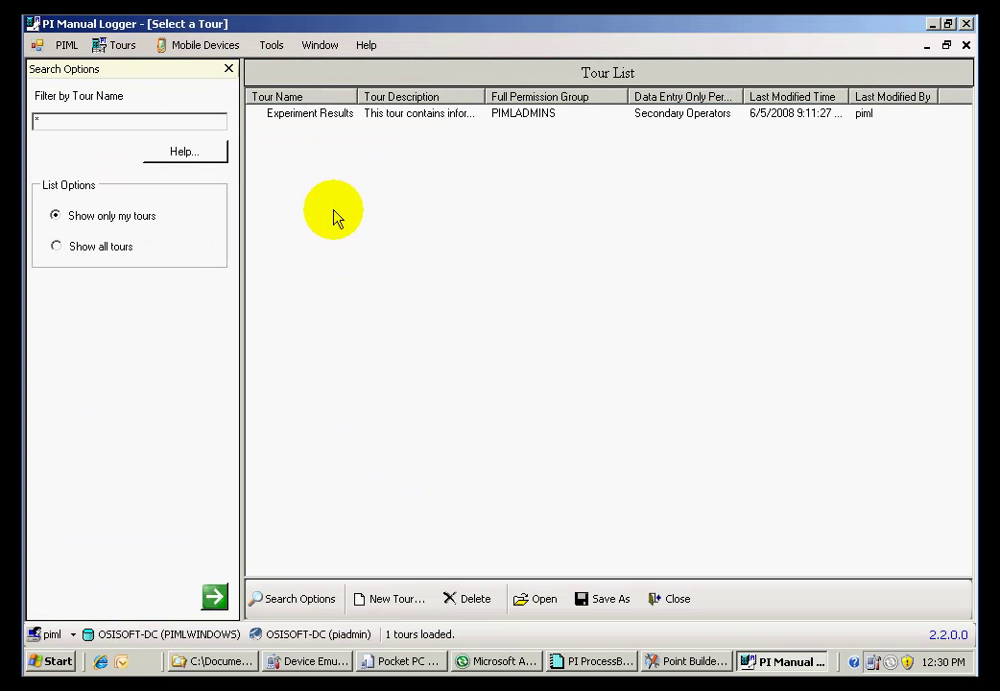
{"action": "double_click", "coordinate": [323, 116]}
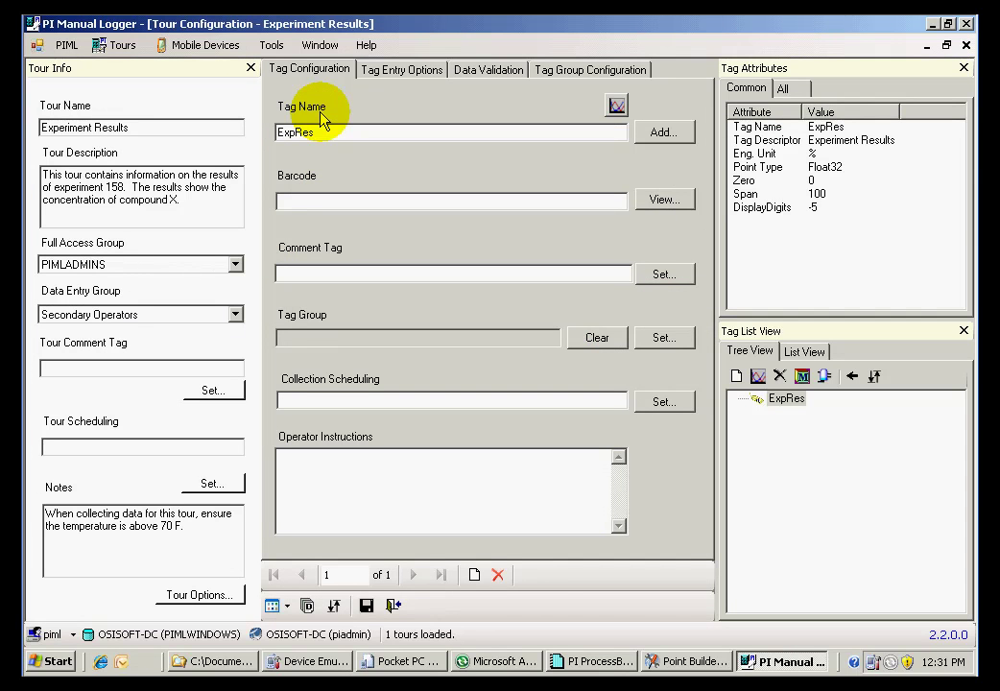
{"action": "left_click", "coordinate": [302, 114]}
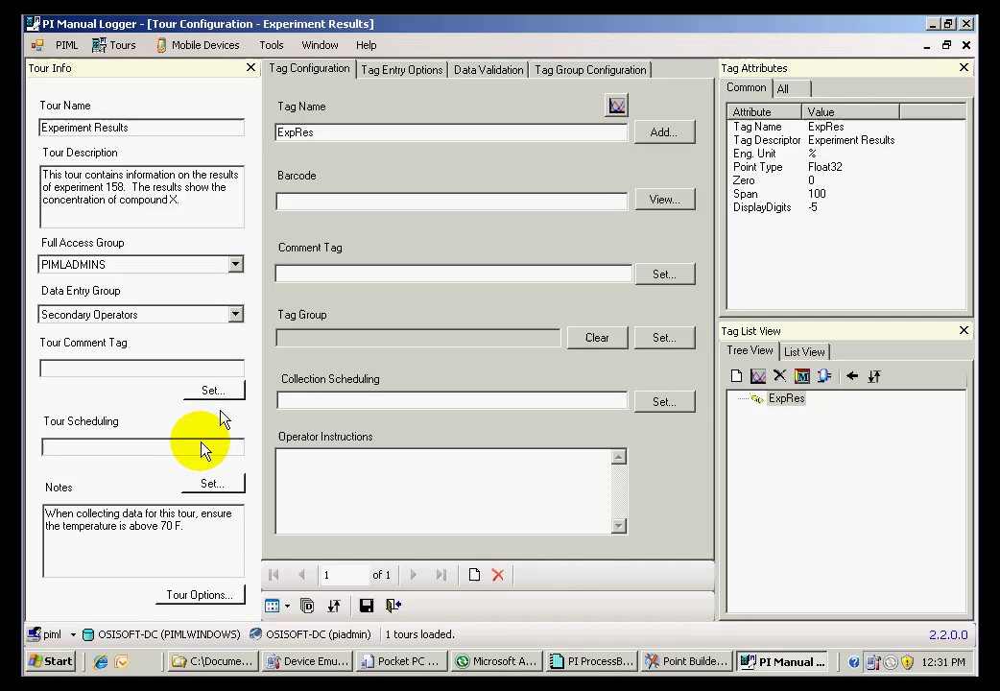
Step: Give the Experiment Results tour an hourly clock schedule starting 6/5/2008 at 12:32 PM
{"action": "left_click", "coordinate": [220, 487]}
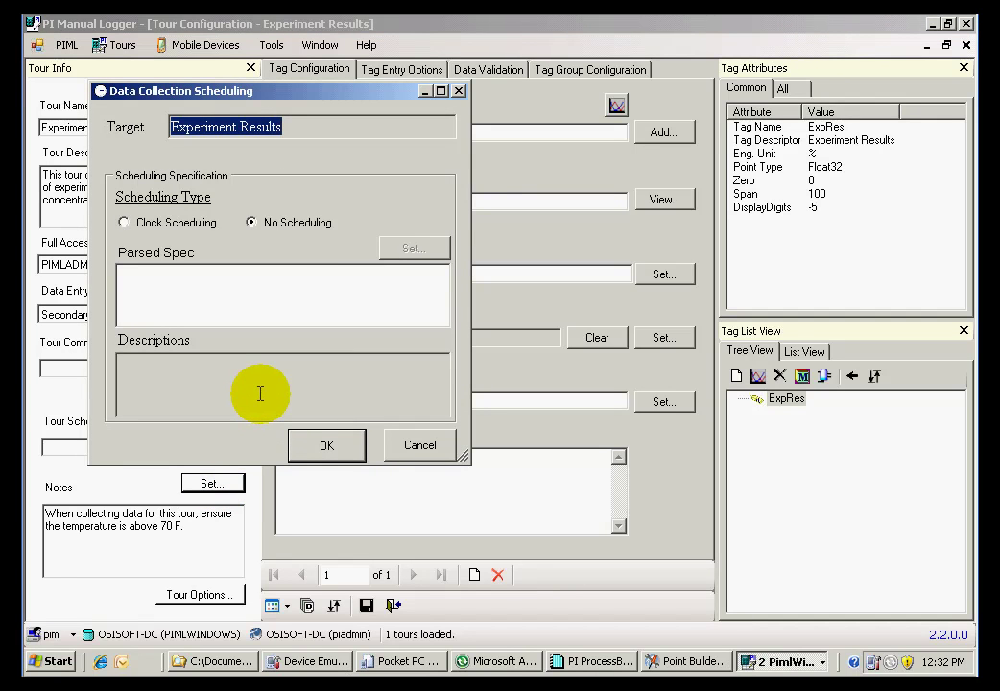
{"action": "left_click", "coordinate": [127, 225]}
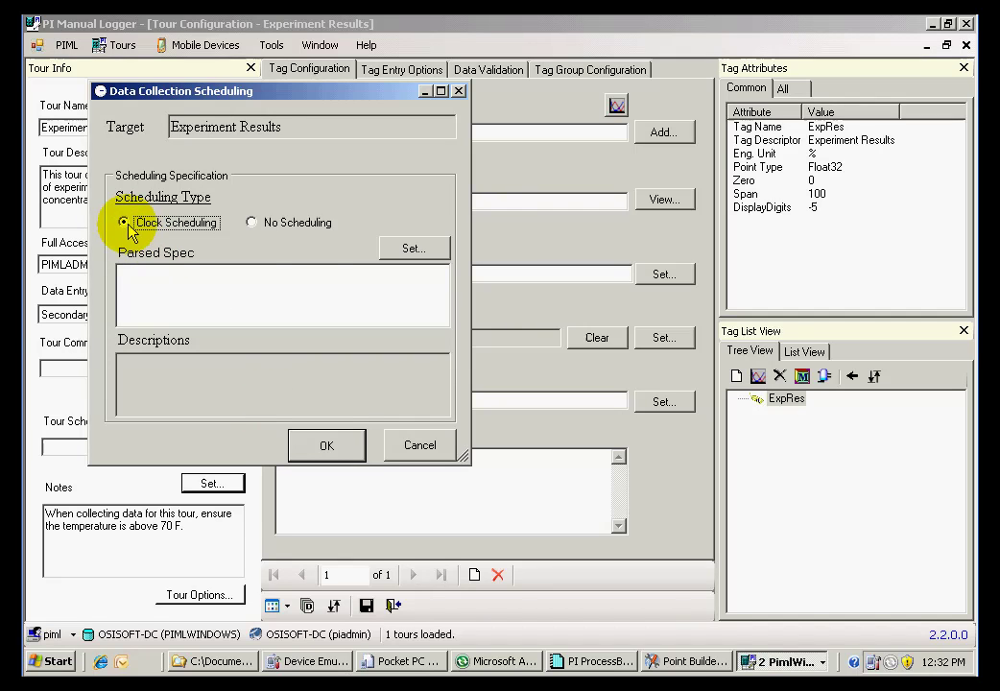
{"action": "left_click", "coordinate": [410, 250]}
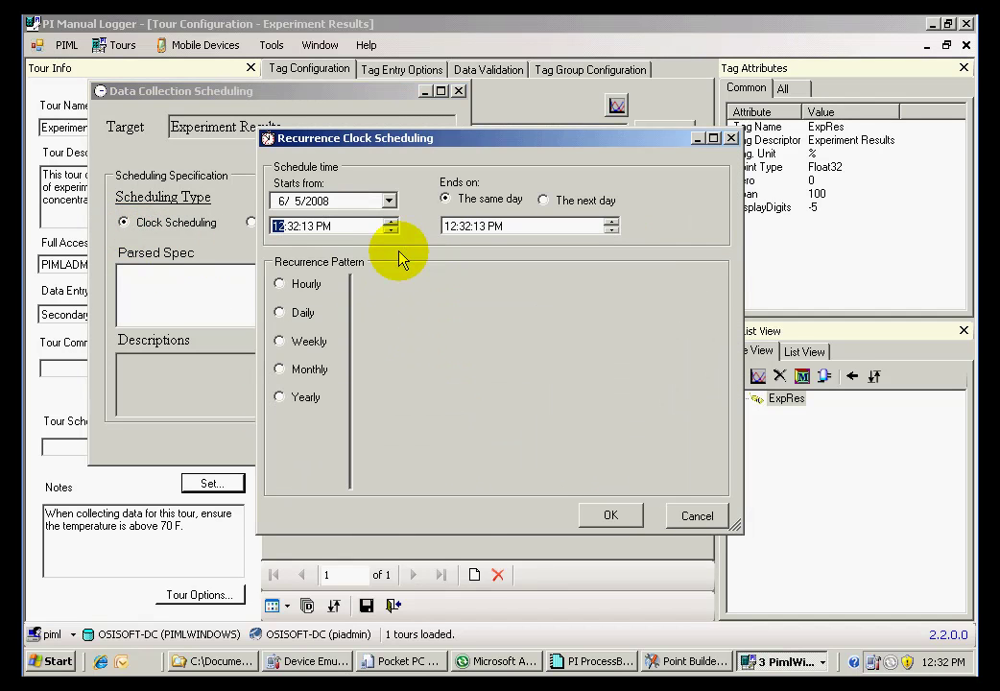
{"action": "left_click", "coordinate": [281, 285]}
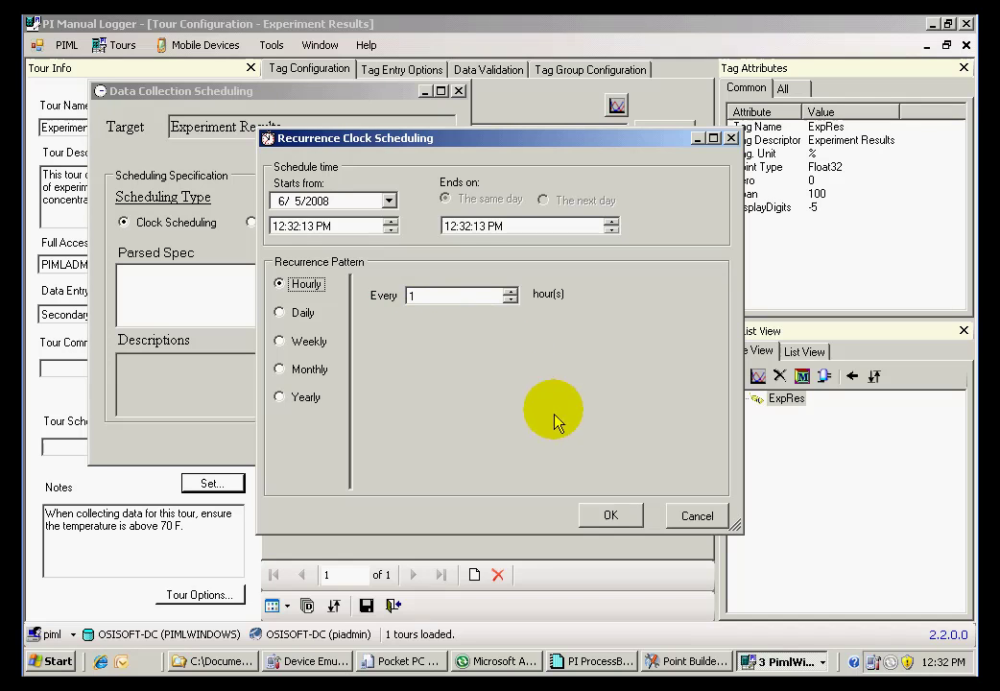
{"action": "left_click", "coordinate": [596, 518]}
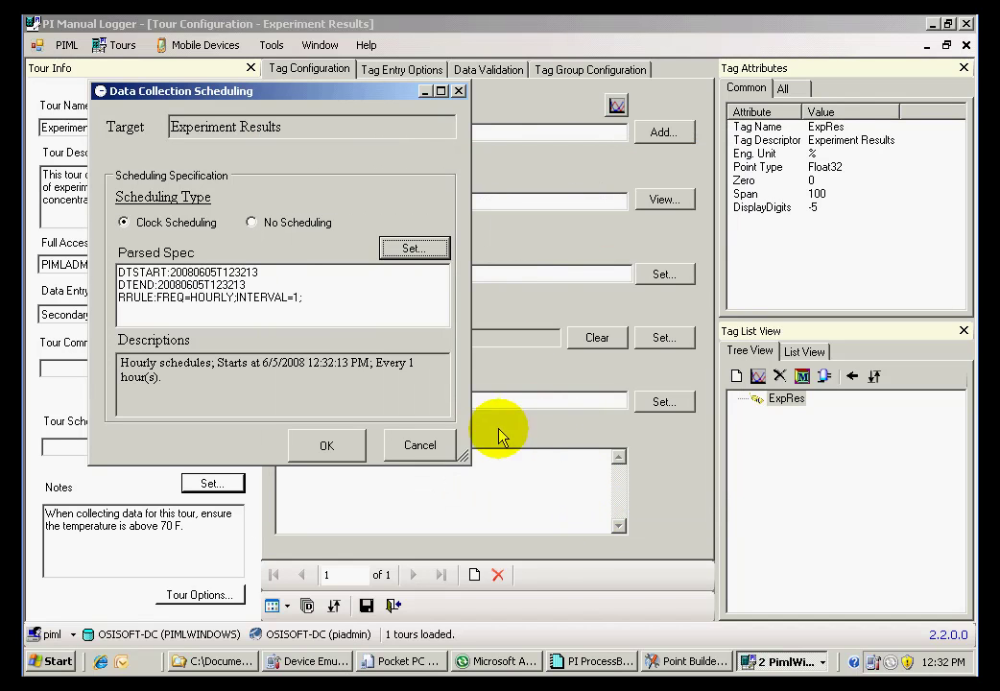
{"action": "left_click", "coordinate": [327, 448]}
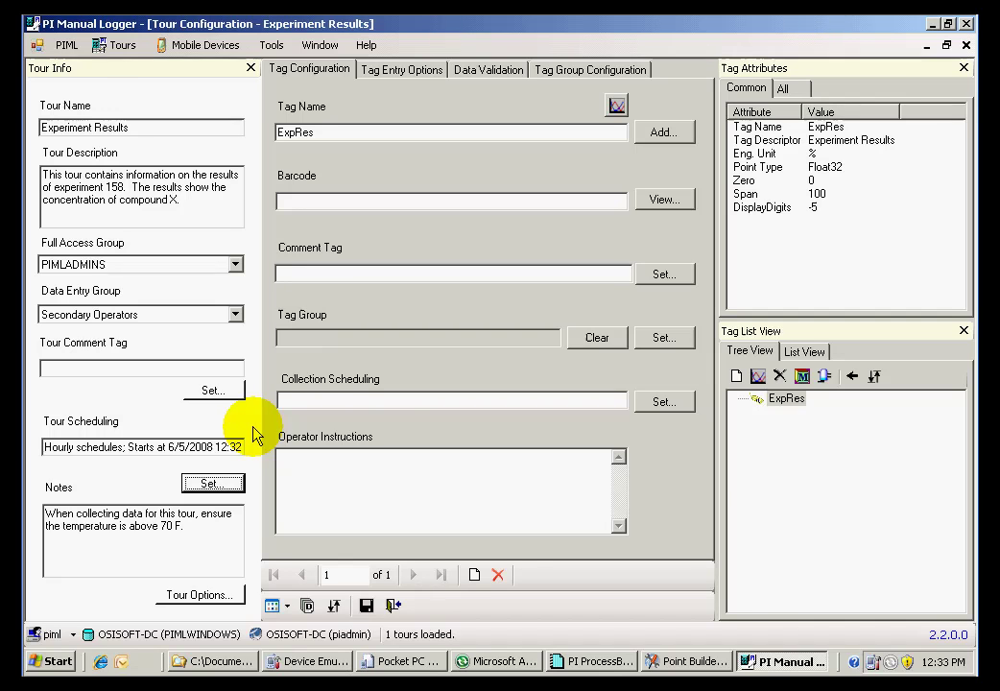
Step: Bring up the Tour Options dialog for the Experiment Results tour
{"action": "mouse_move", "coordinate": [233, 397]}
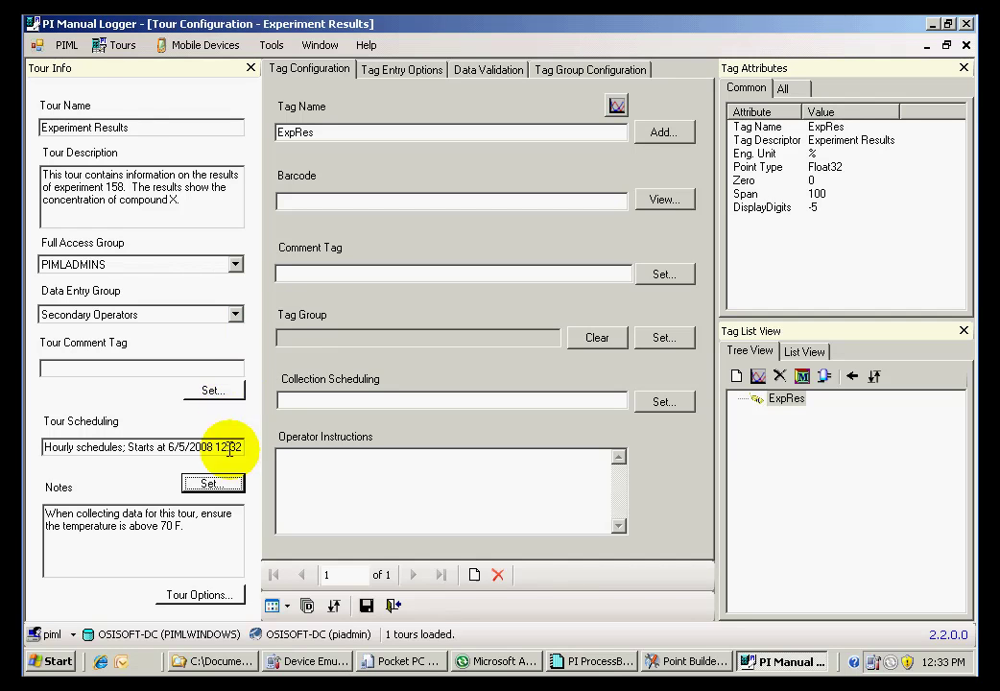
{"action": "left_click", "coordinate": [221, 597]}
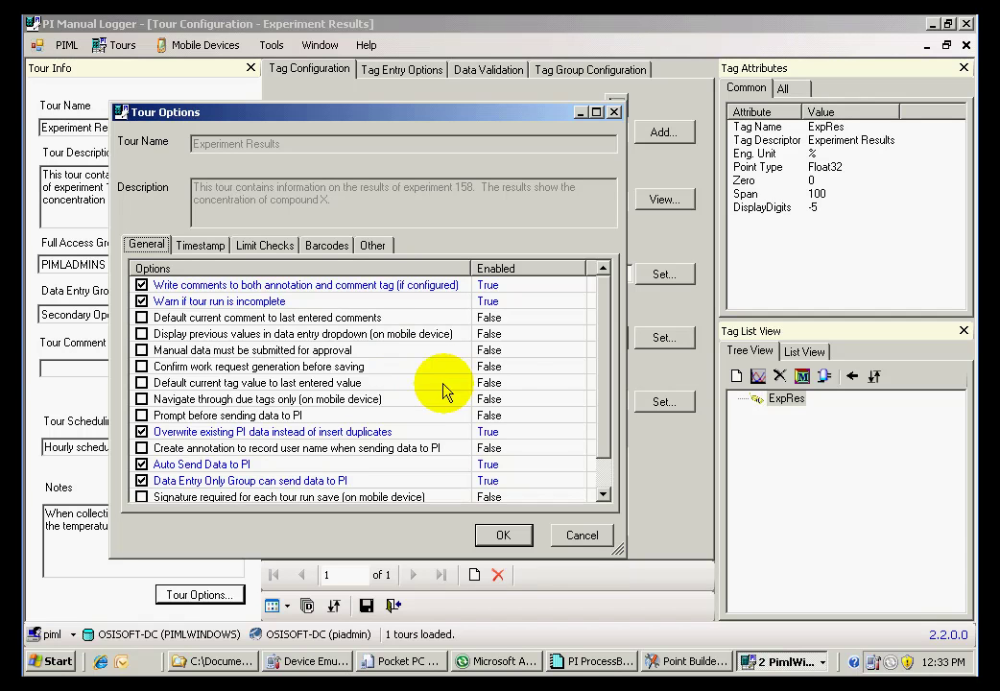
Step: Scroll through the General tour options list, then close Tour Options with OK
{"action": "left_click_drag", "start_coordinate": [602, 391], "coordinate": [603, 412]}
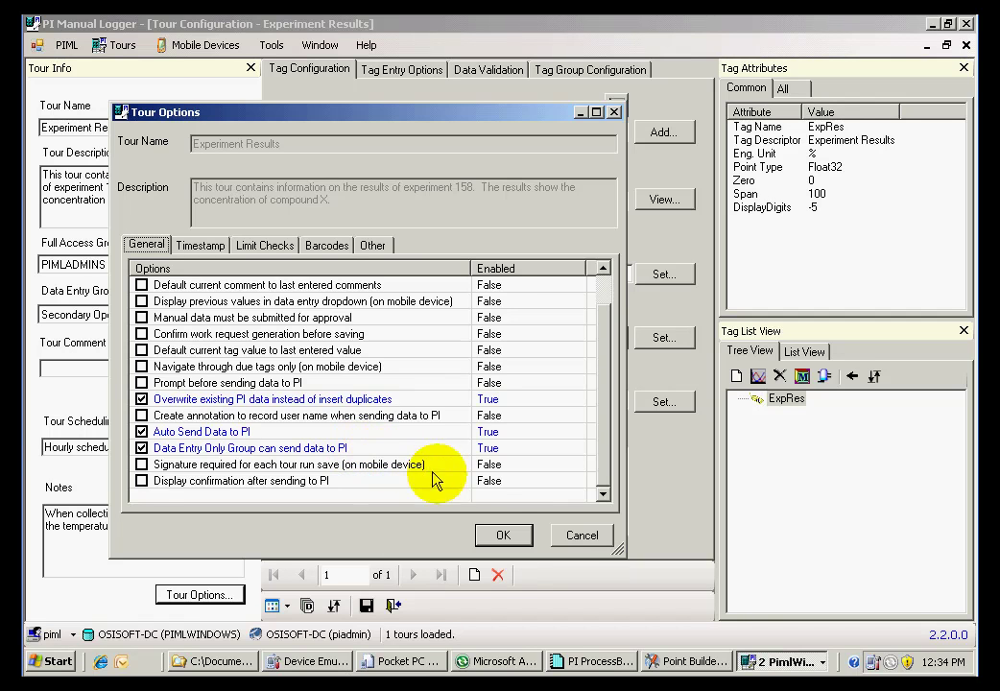
{"action": "left_click", "coordinate": [502, 535]}
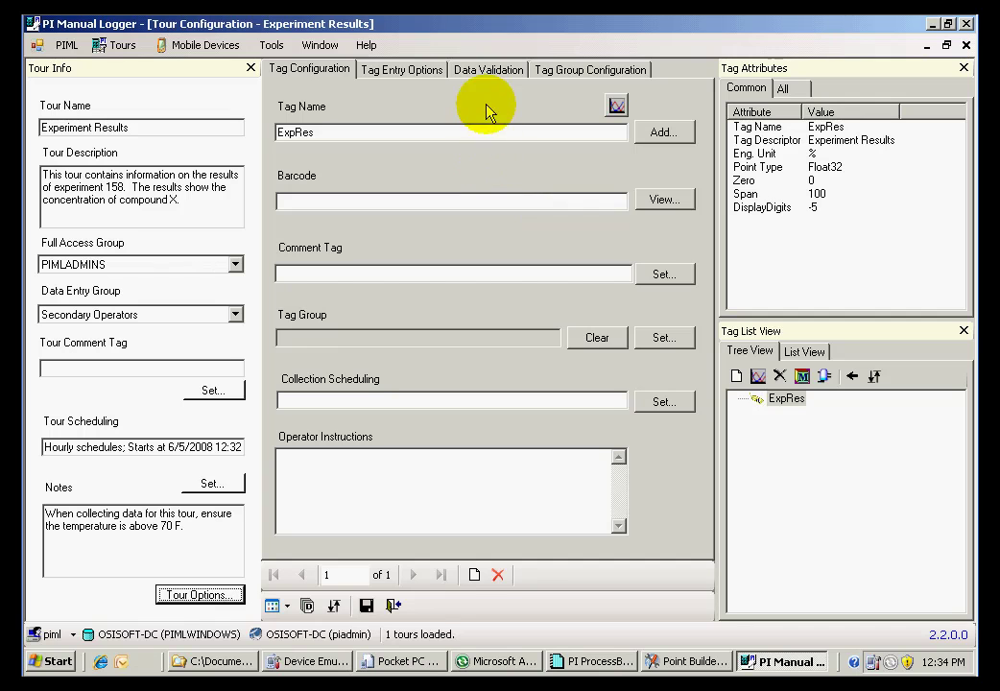
Step: Go to the ExpRes Data Validation limits and bring up the LoLo limit's trigger action settings
{"action": "left_click", "coordinate": [489, 72]}
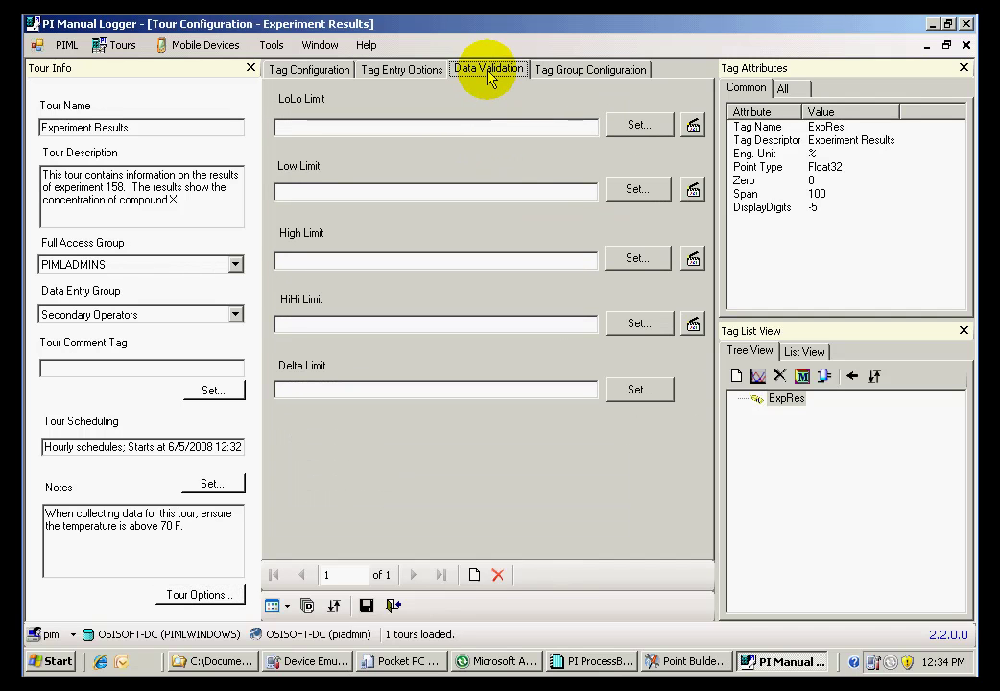
{"action": "left_click", "coordinate": [417, 129]}
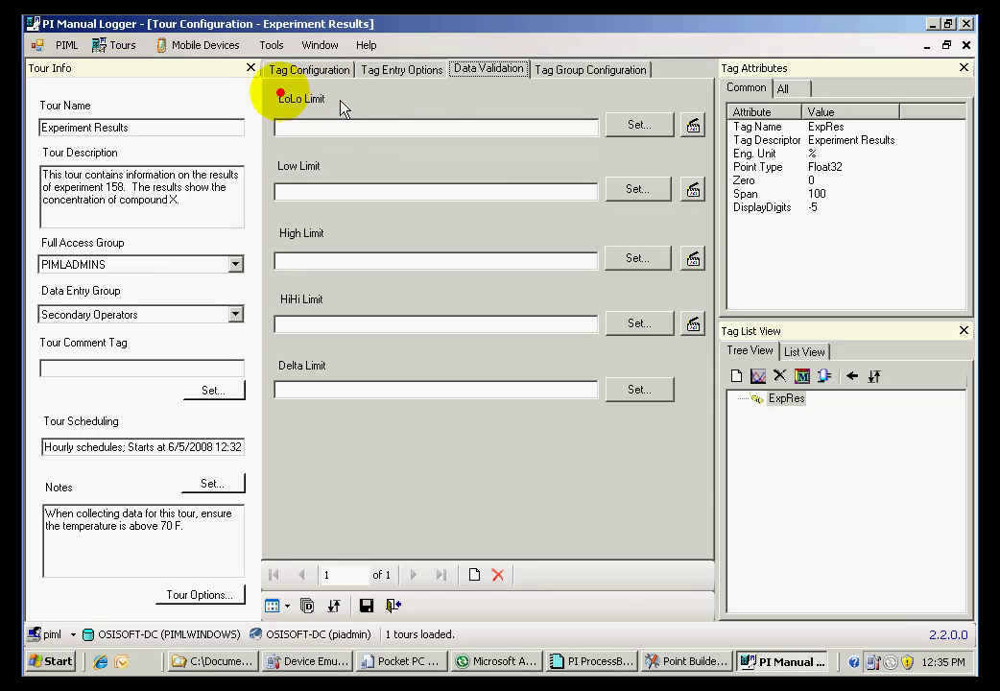
{"action": "mouse_move", "coordinate": [271, 82]}
{"action": "left_mouse_down"}
{"action": "mouse_move", "coordinate": [341, 108]}
{"action": "mouse_move", "coordinate": [288, 85]}
{"action": "left_mouse_up"}
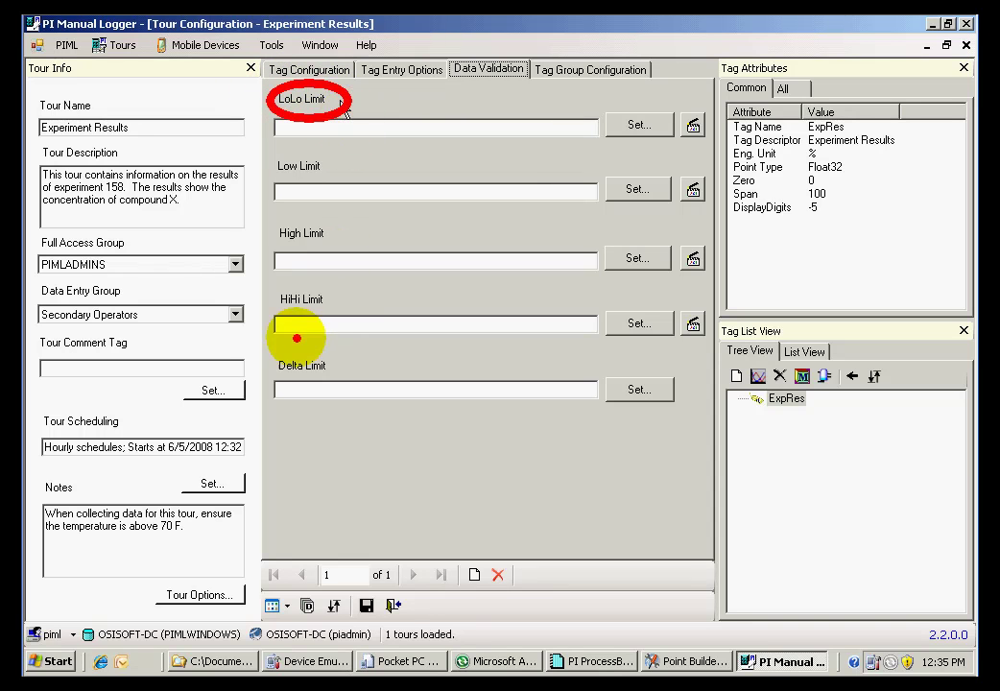
{"action": "left_click_drag", "start_coordinate": [265, 259], "coordinate": [335, 326]}
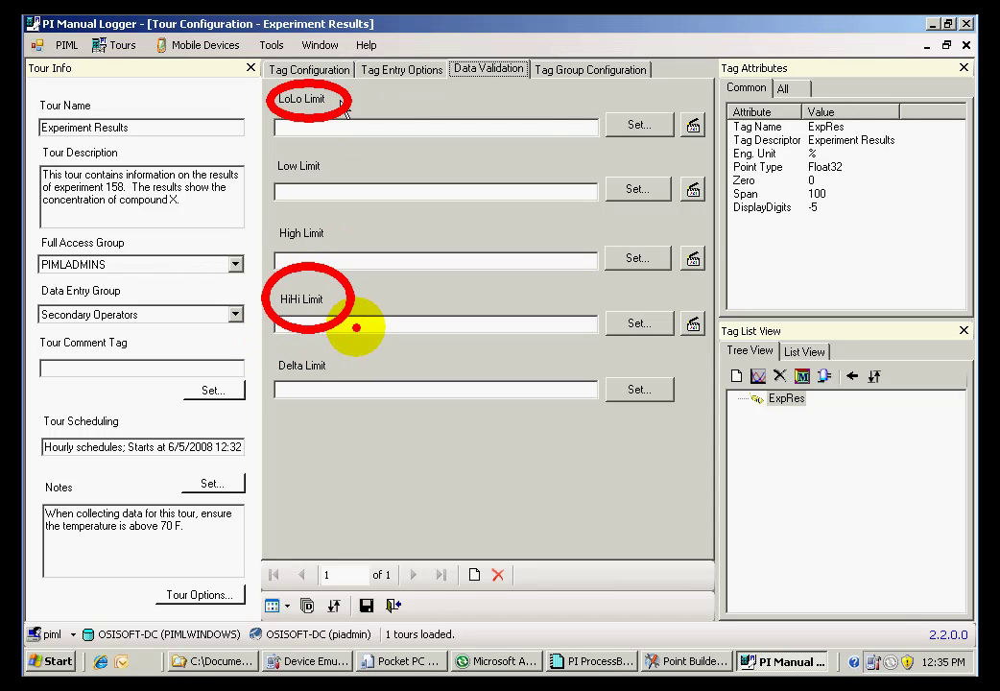
{"action": "key", "text": "Escape"}
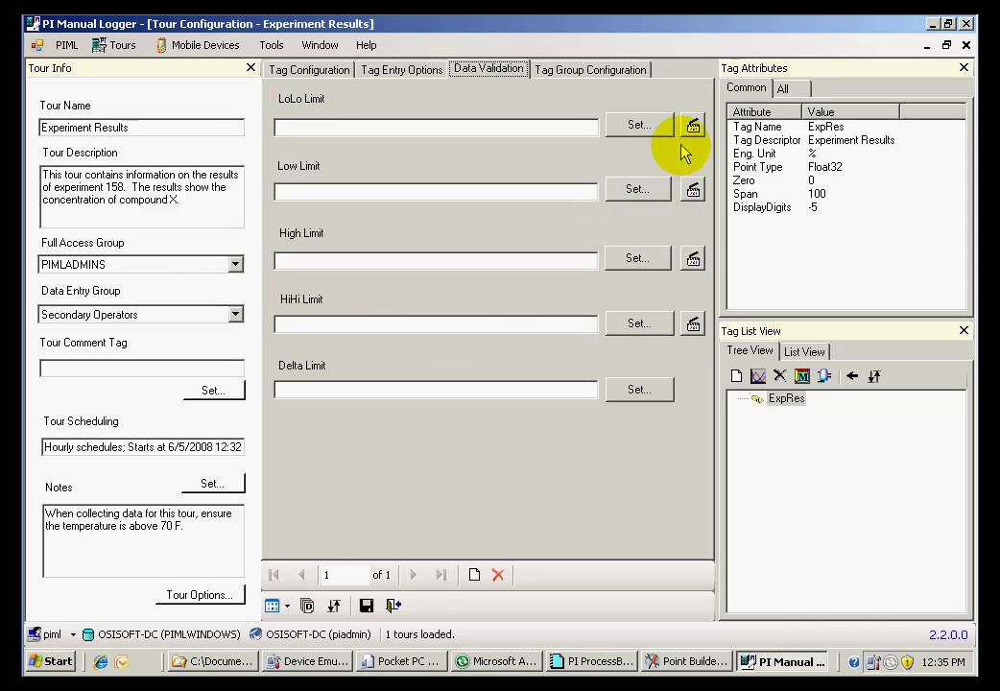
{"action": "left_click", "coordinate": [693, 125]}
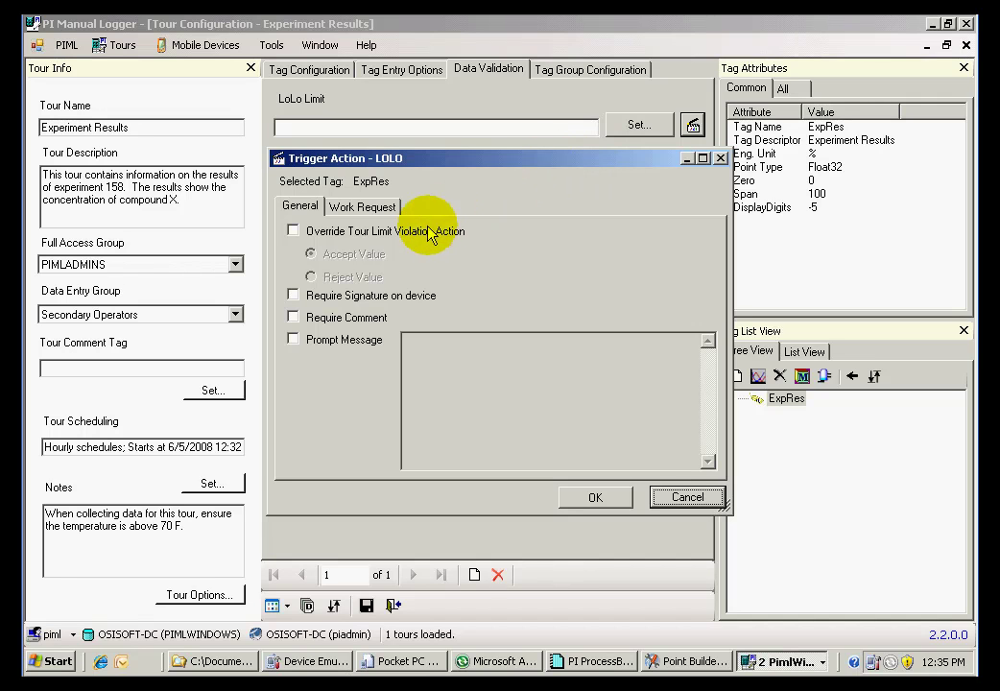
Step: Review the LoLo trigger action's General options, leave them unchecked, and accept with OK
{"action": "left_click", "coordinate": [422, 295]}
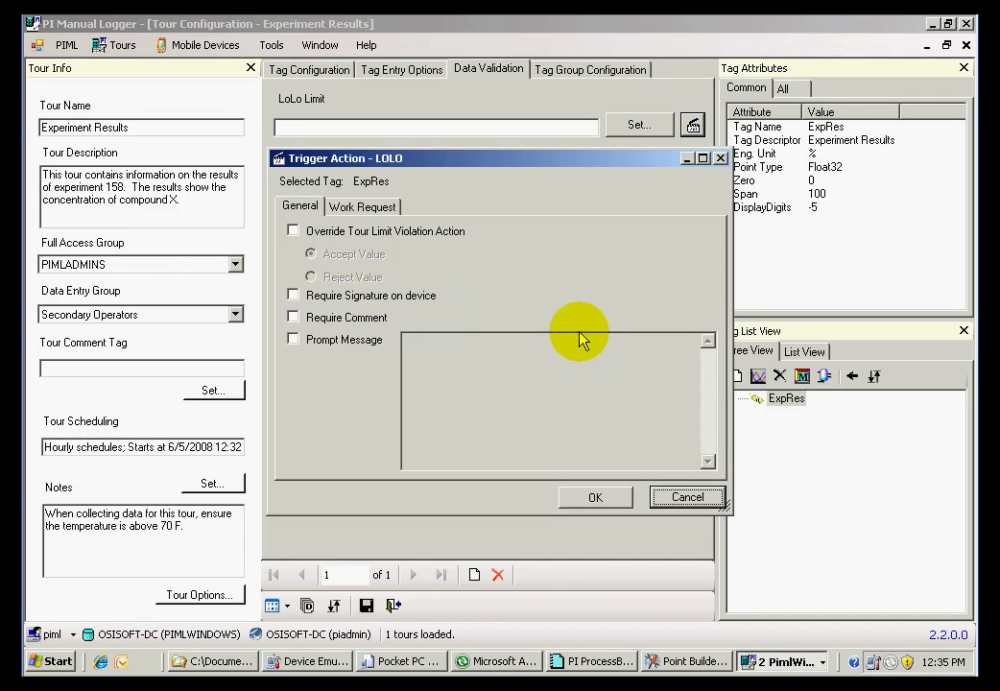
{"action": "left_click", "coordinate": [596, 499]}
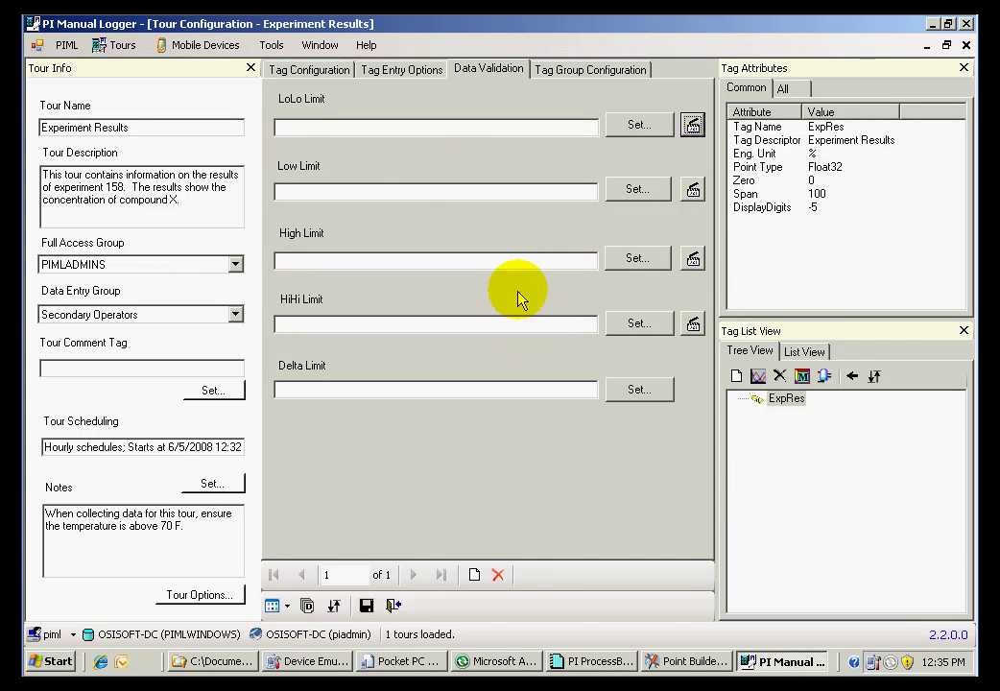
Step: Switch to the ExpRes Tag Configuration fields, show the Message Log pane, then hide it again
{"action": "left_click", "coordinate": [310, 70]}
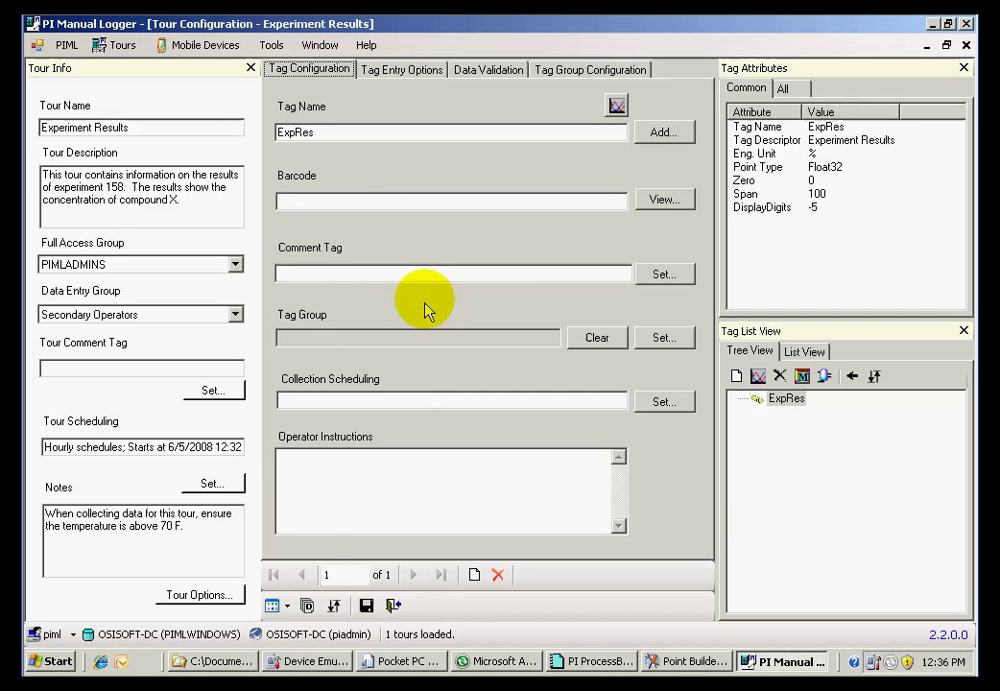
{"action": "left_click", "coordinate": [284, 605]}
{"action": "left_click", "coordinate": [293, 511]}
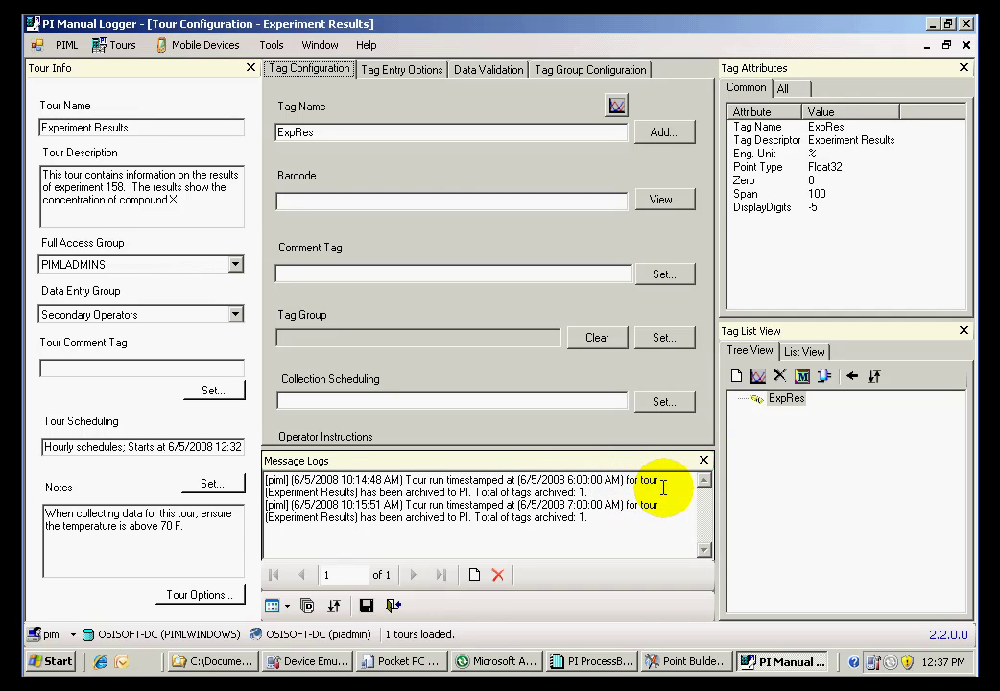
{"action": "left_click", "coordinate": [287, 608]}
{"action": "left_click", "coordinate": [252, 581]}
{"action": "left_click", "coordinate": [287, 607]}
{"action": "left_click", "coordinate": [259, 513]}
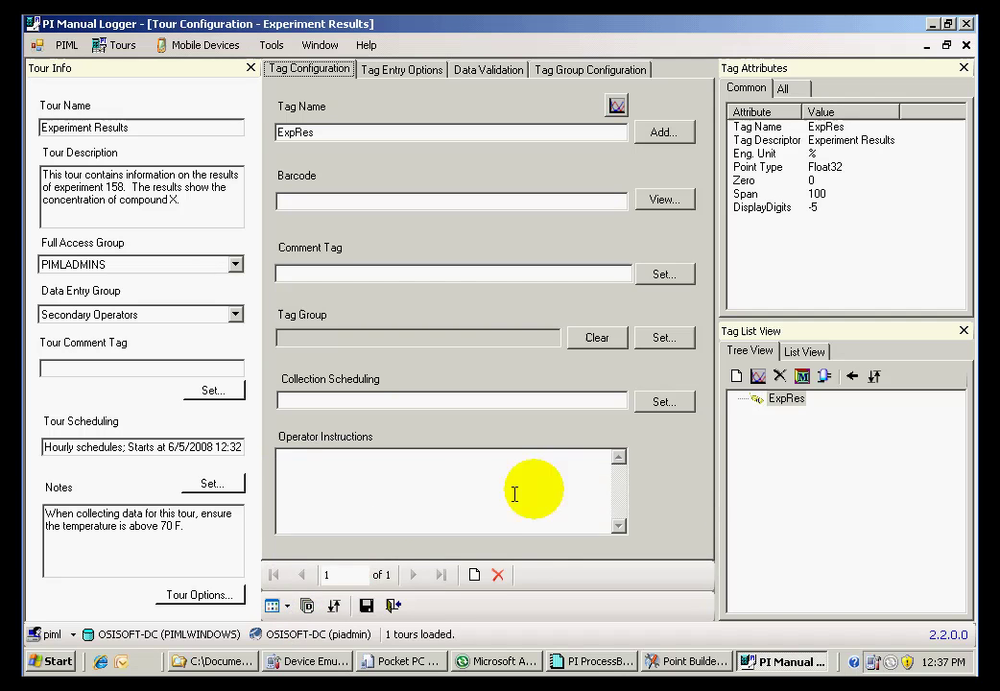
{"action": "left_click", "coordinate": [758, 378]}
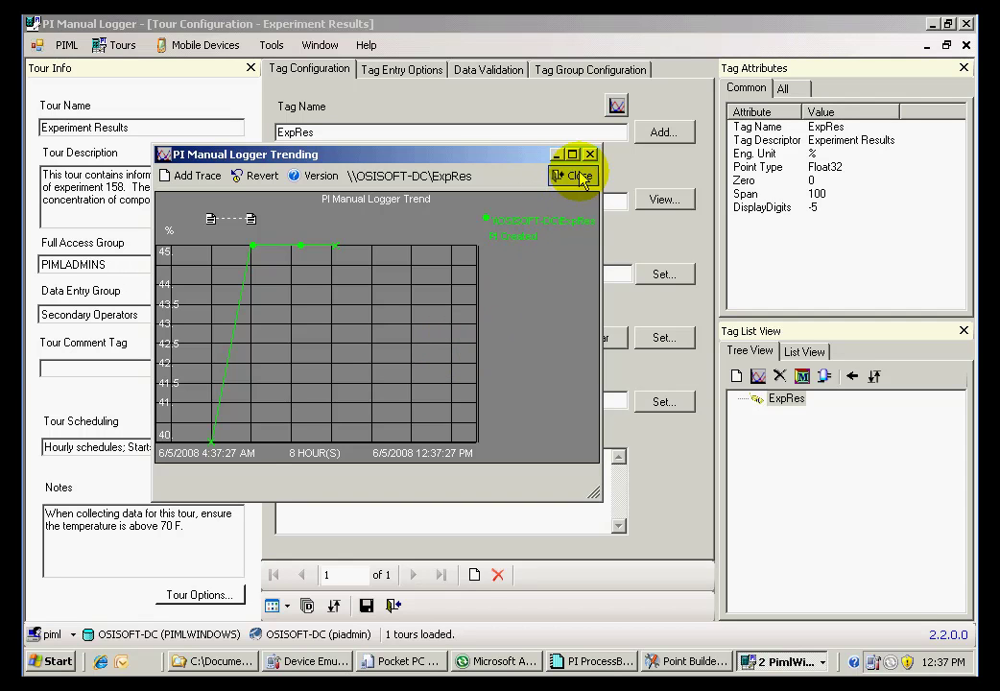
{"action": "left_click", "coordinate": [576, 176]}
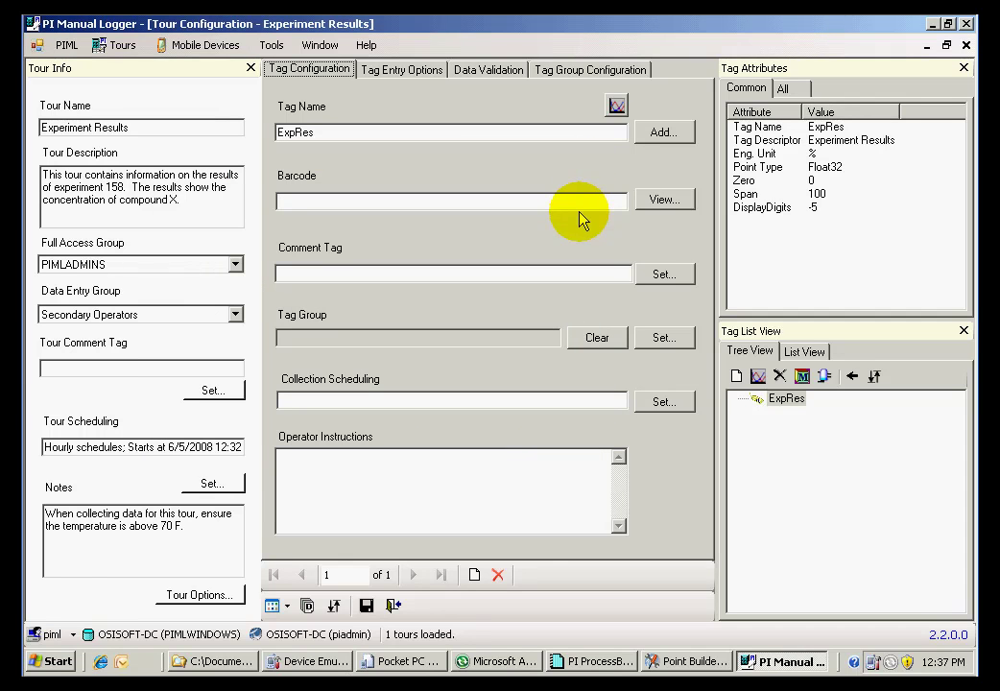
Step: With ExpRes selected, create tag groups batch1 and batch2 in the Tag Group Editor and save
{"action": "left_click", "coordinate": [789, 402]}
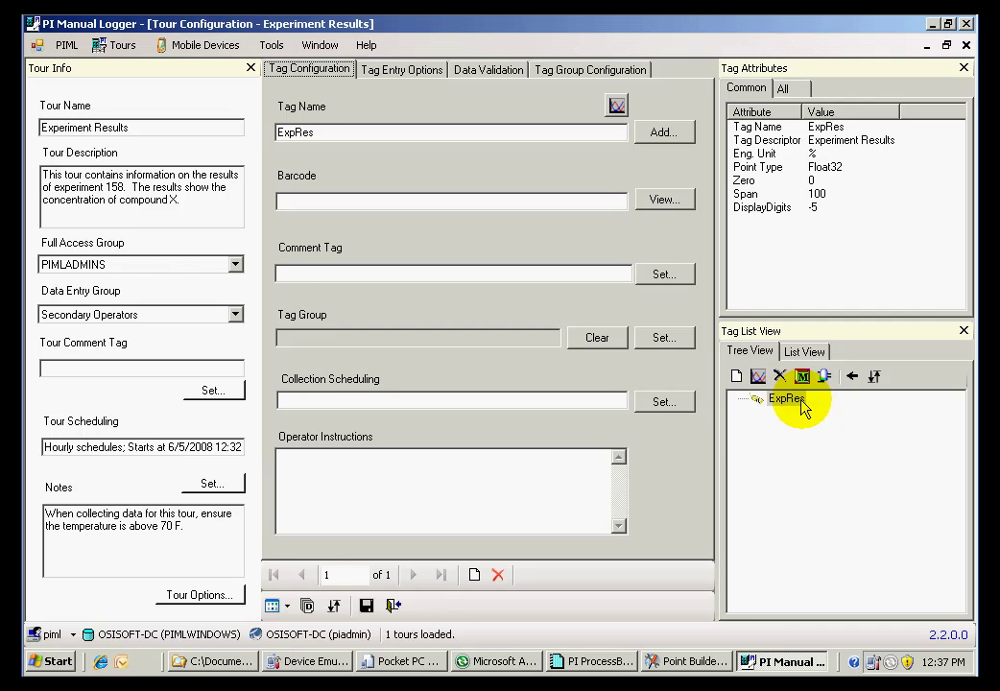
{"action": "left_click", "coordinate": [825, 377]}
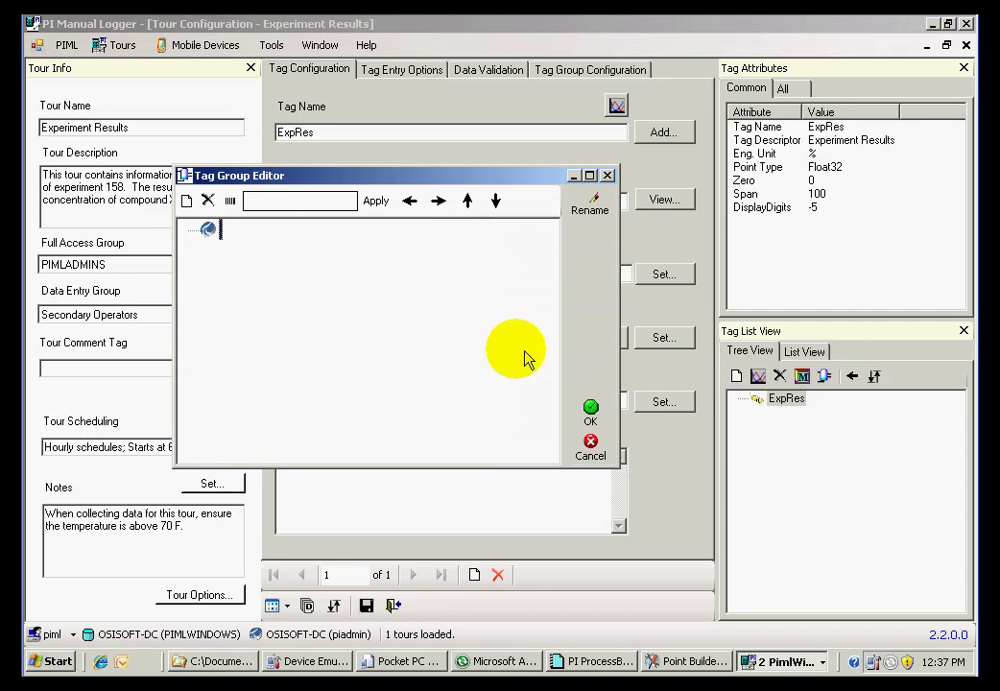
{"action": "left_click", "coordinate": [187, 203]}
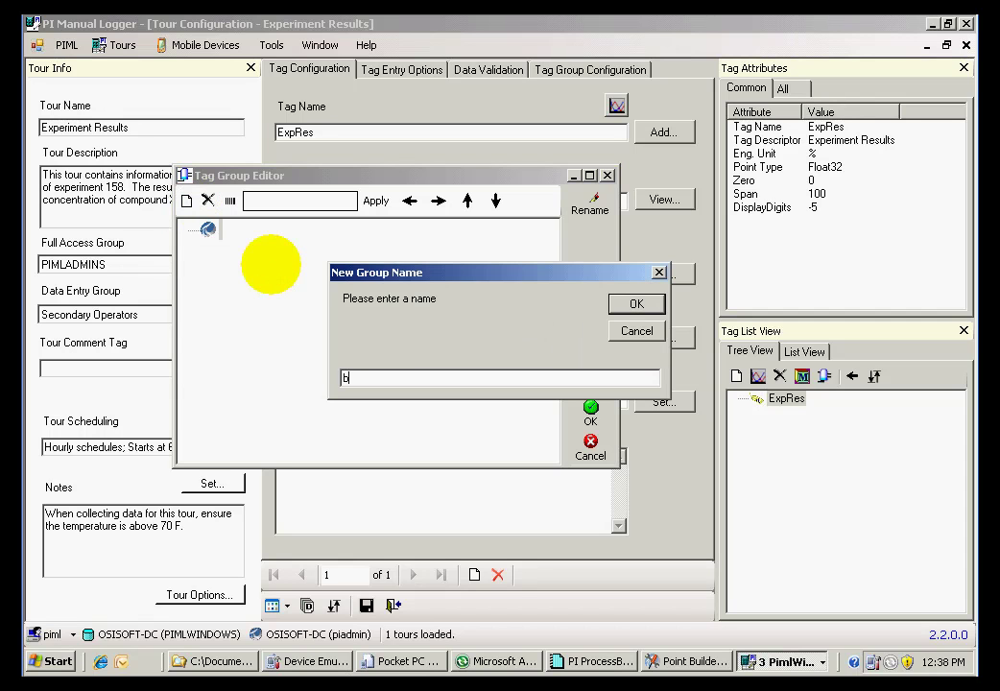
{"action": "key", "text": "Return"}
{"action": "left_click", "coordinate": [188, 202]}
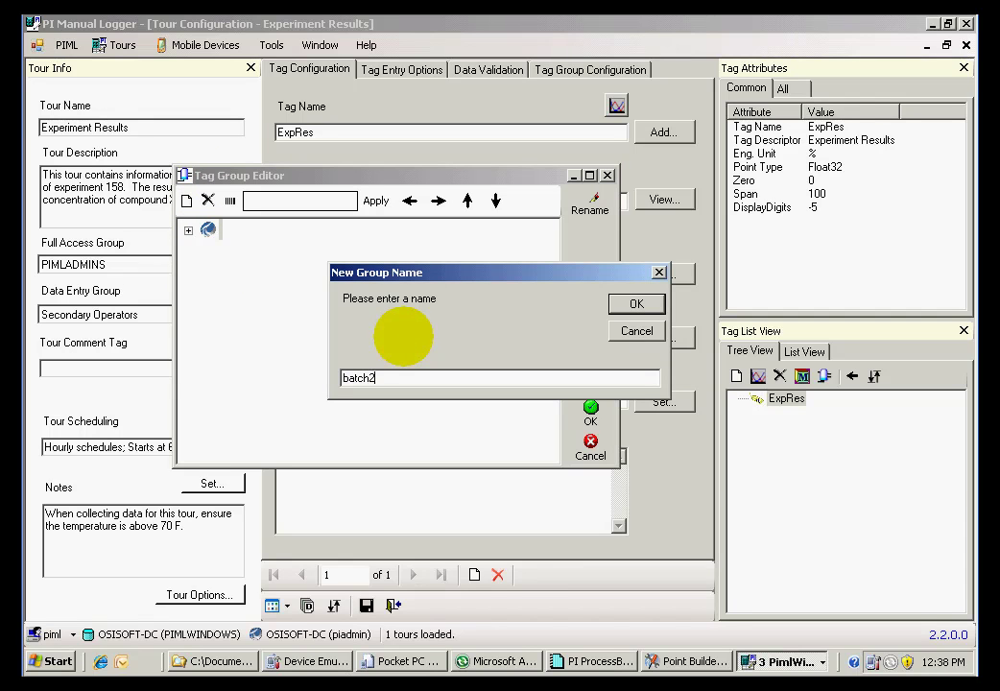
{"action": "left_click", "coordinate": [636, 304]}
{"action": "left_click", "coordinate": [189, 231]}
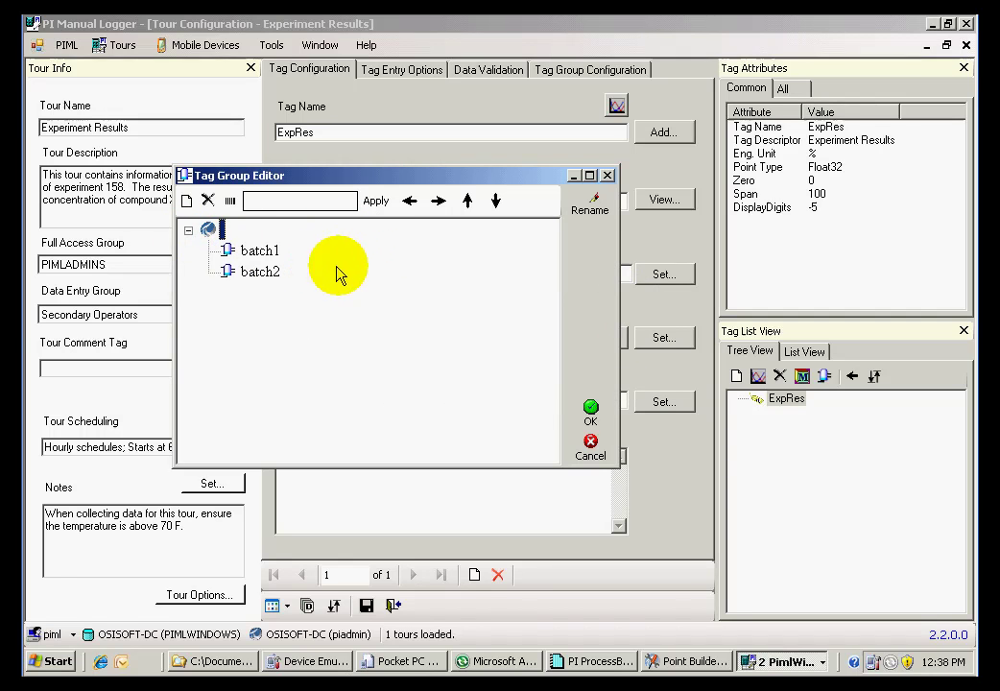
{"action": "left_click", "coordinate": [590, 409]}
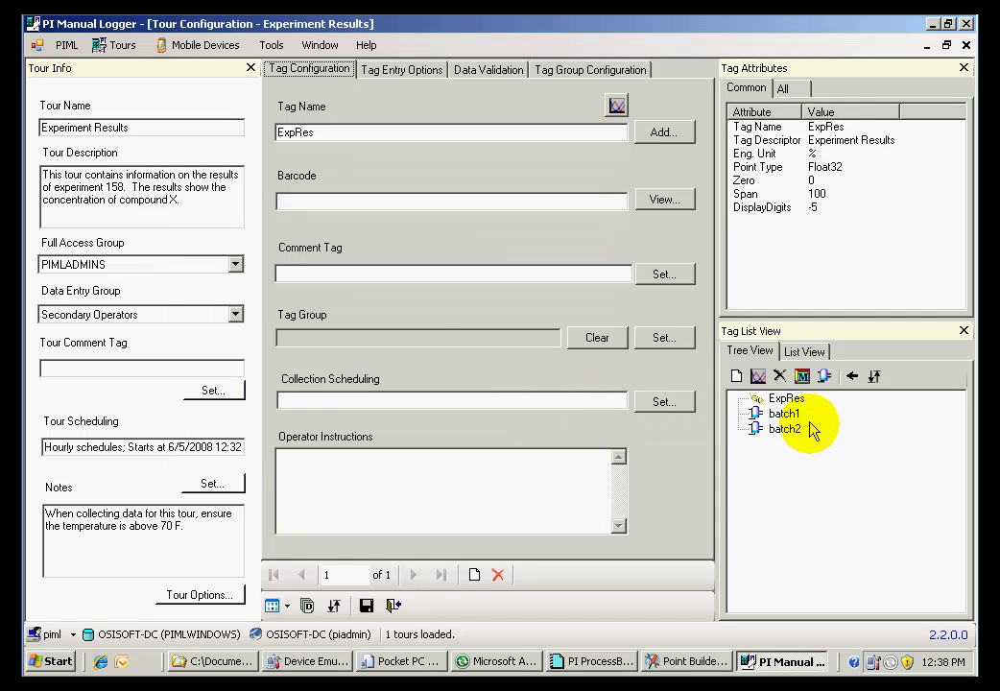